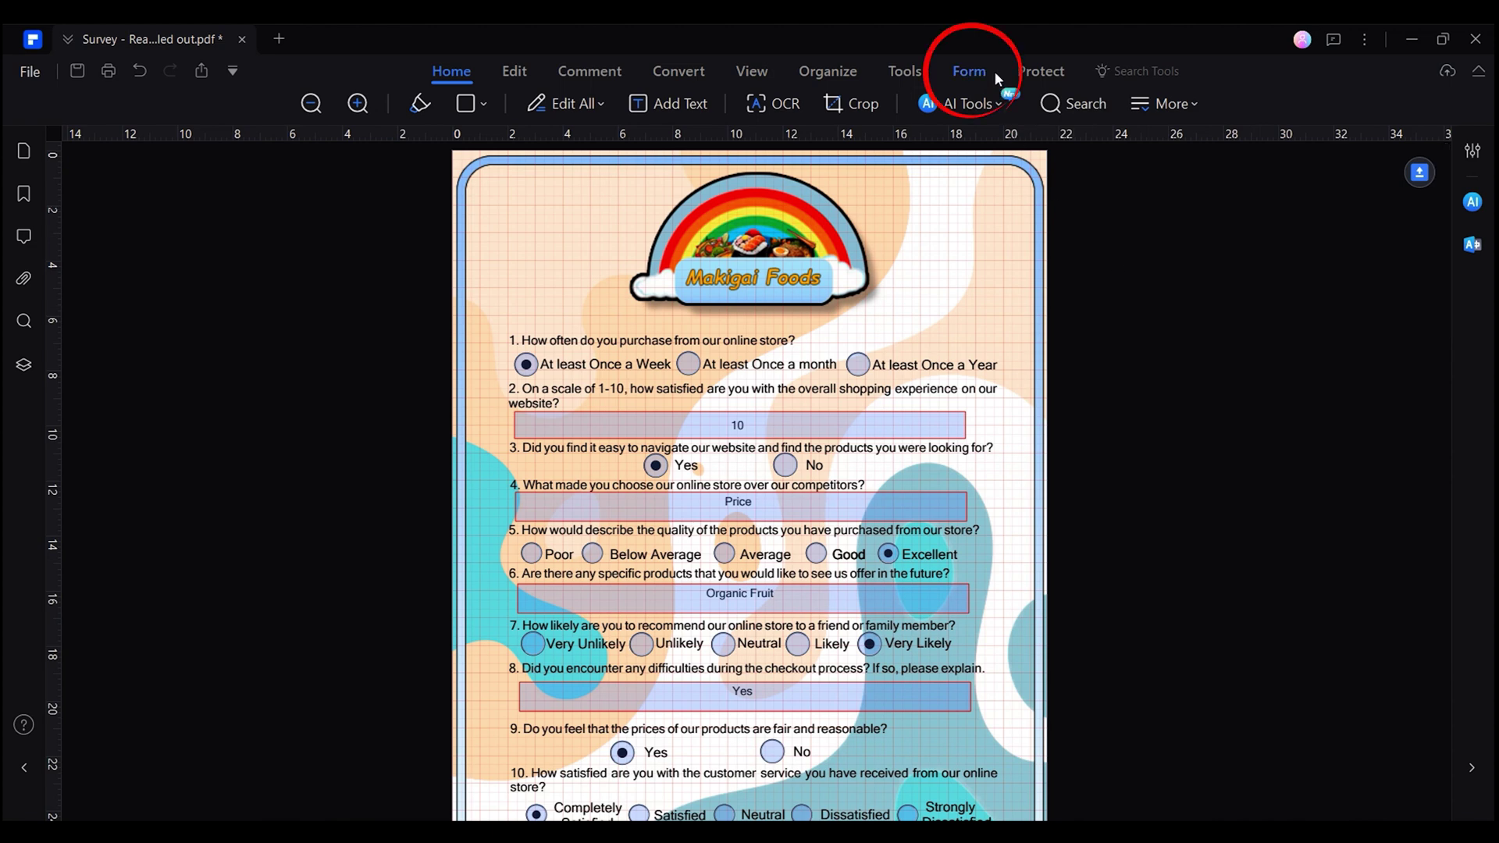
Extract the open survey's form-field data to CSV, then return to the recent-files start screen.
click(970, 72)
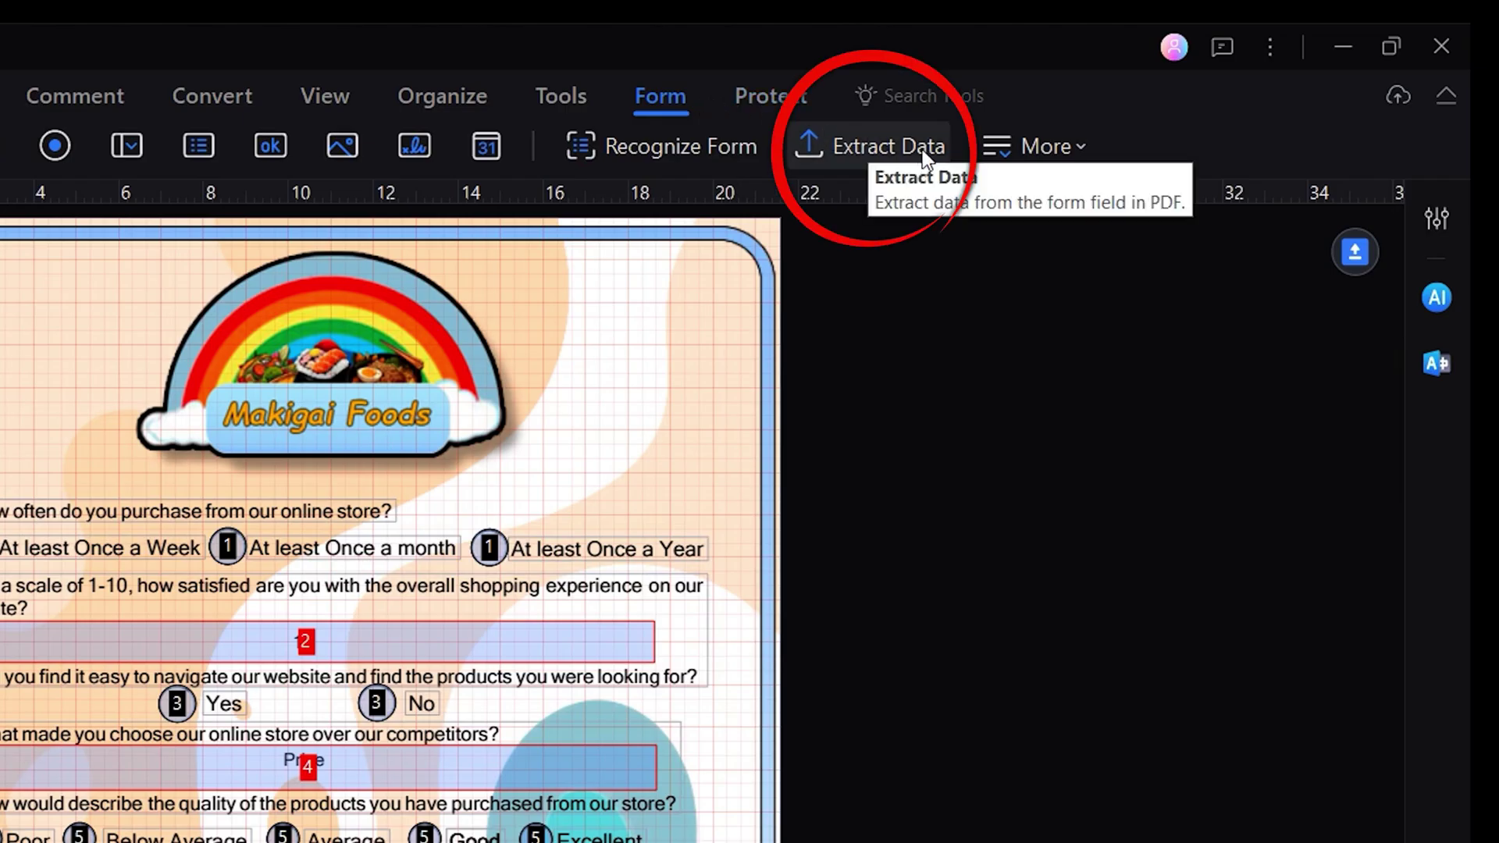
click(888, 146)
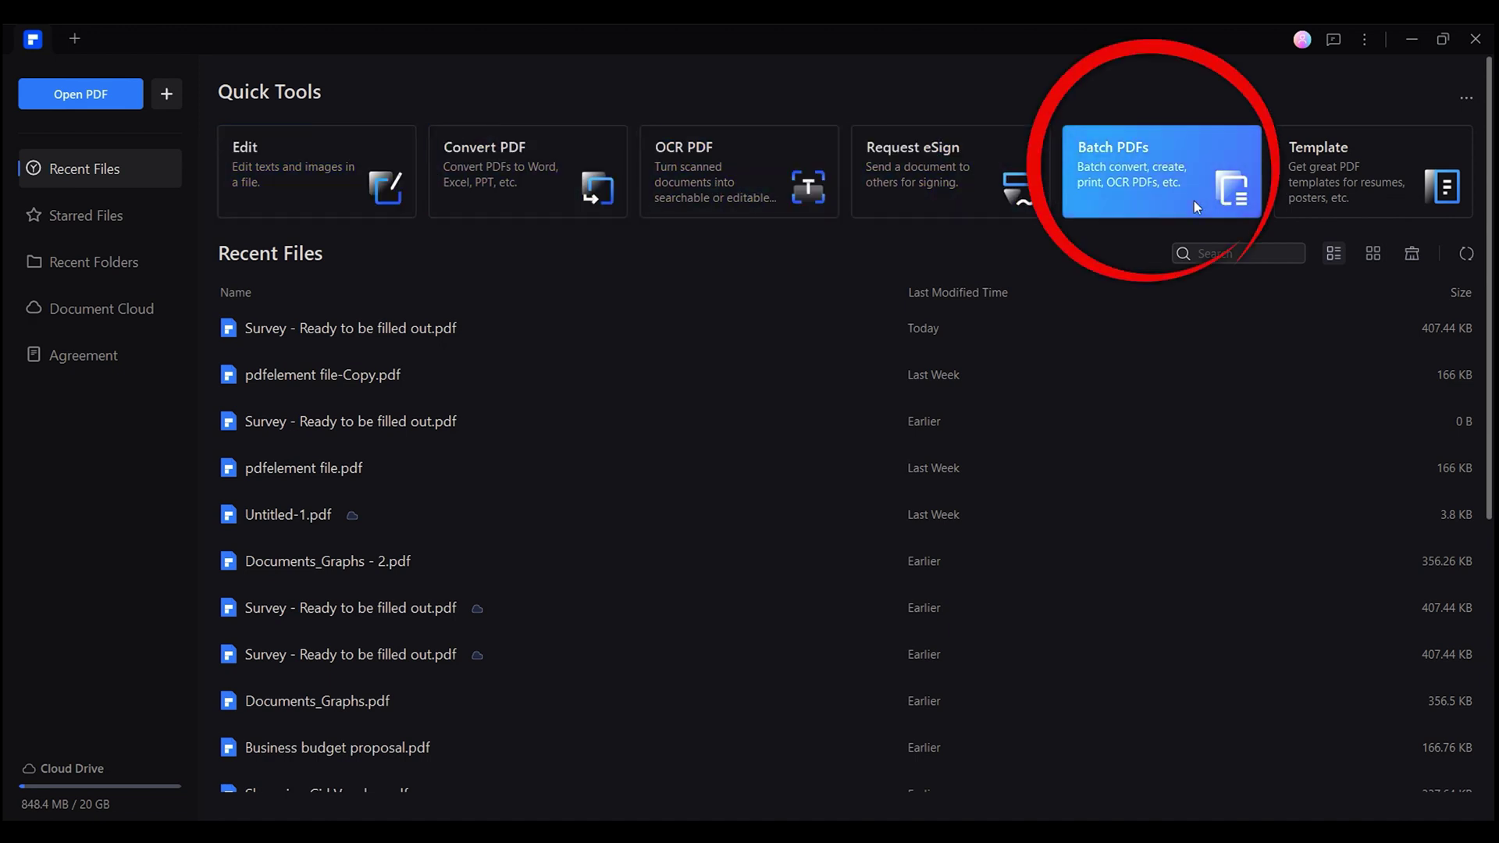
Batch-extract form data from the three filled-out Survey PDFs.
click(1193, 201)
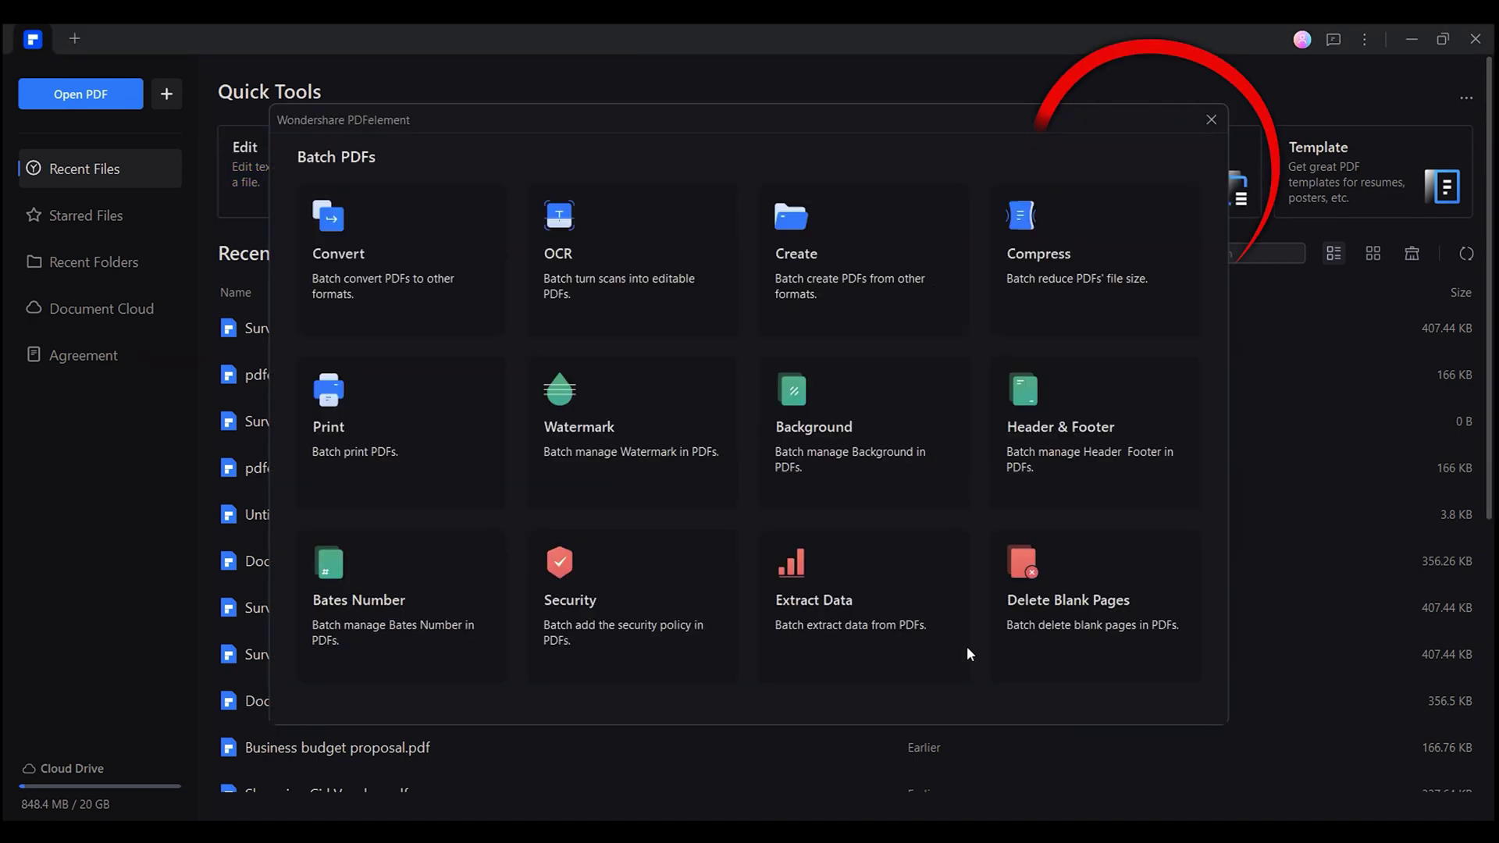
click(927, 575)
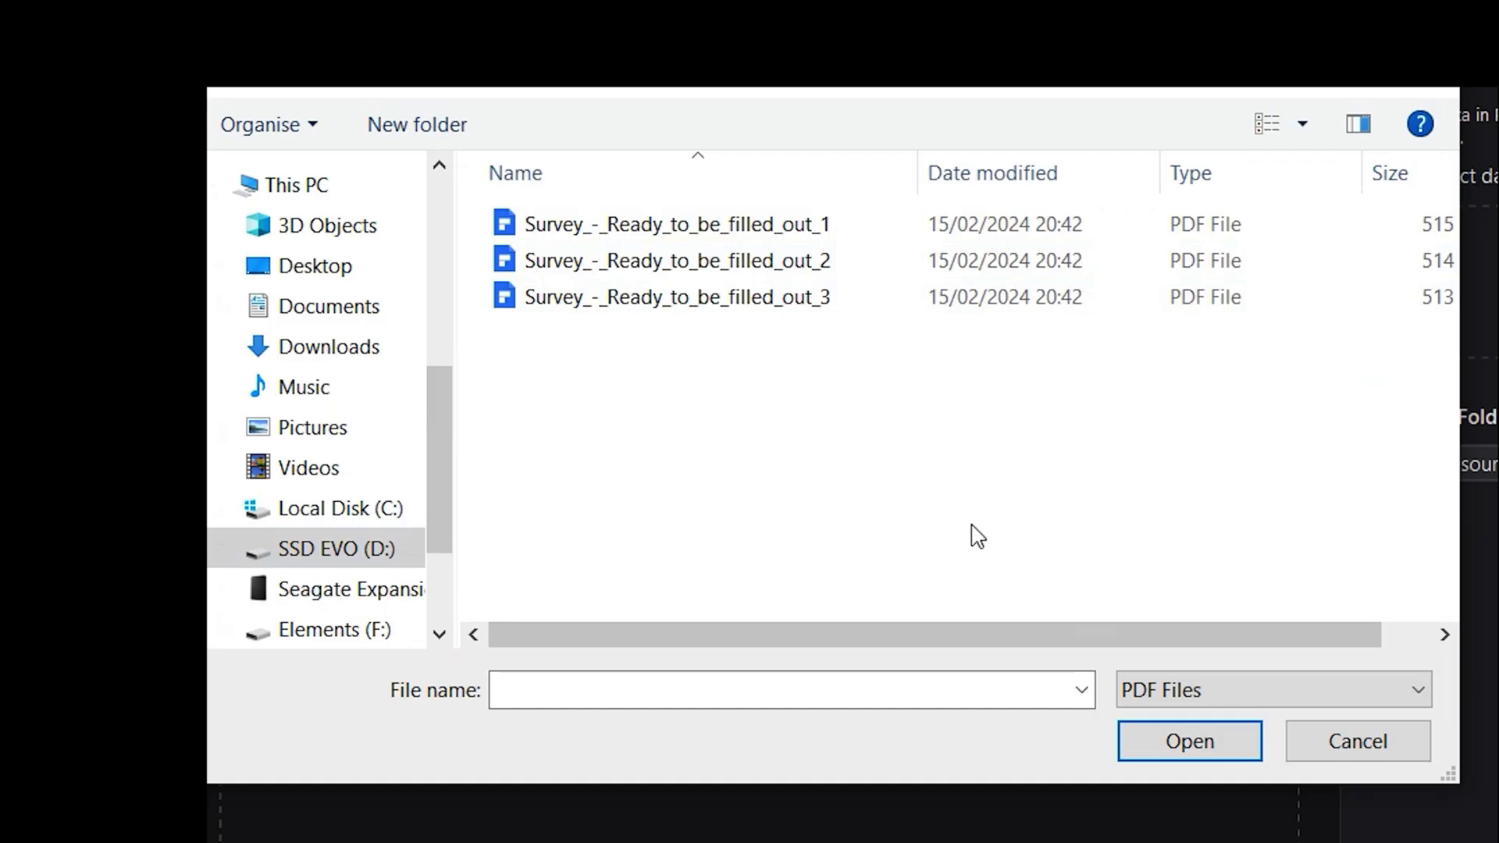
click(727, 225)
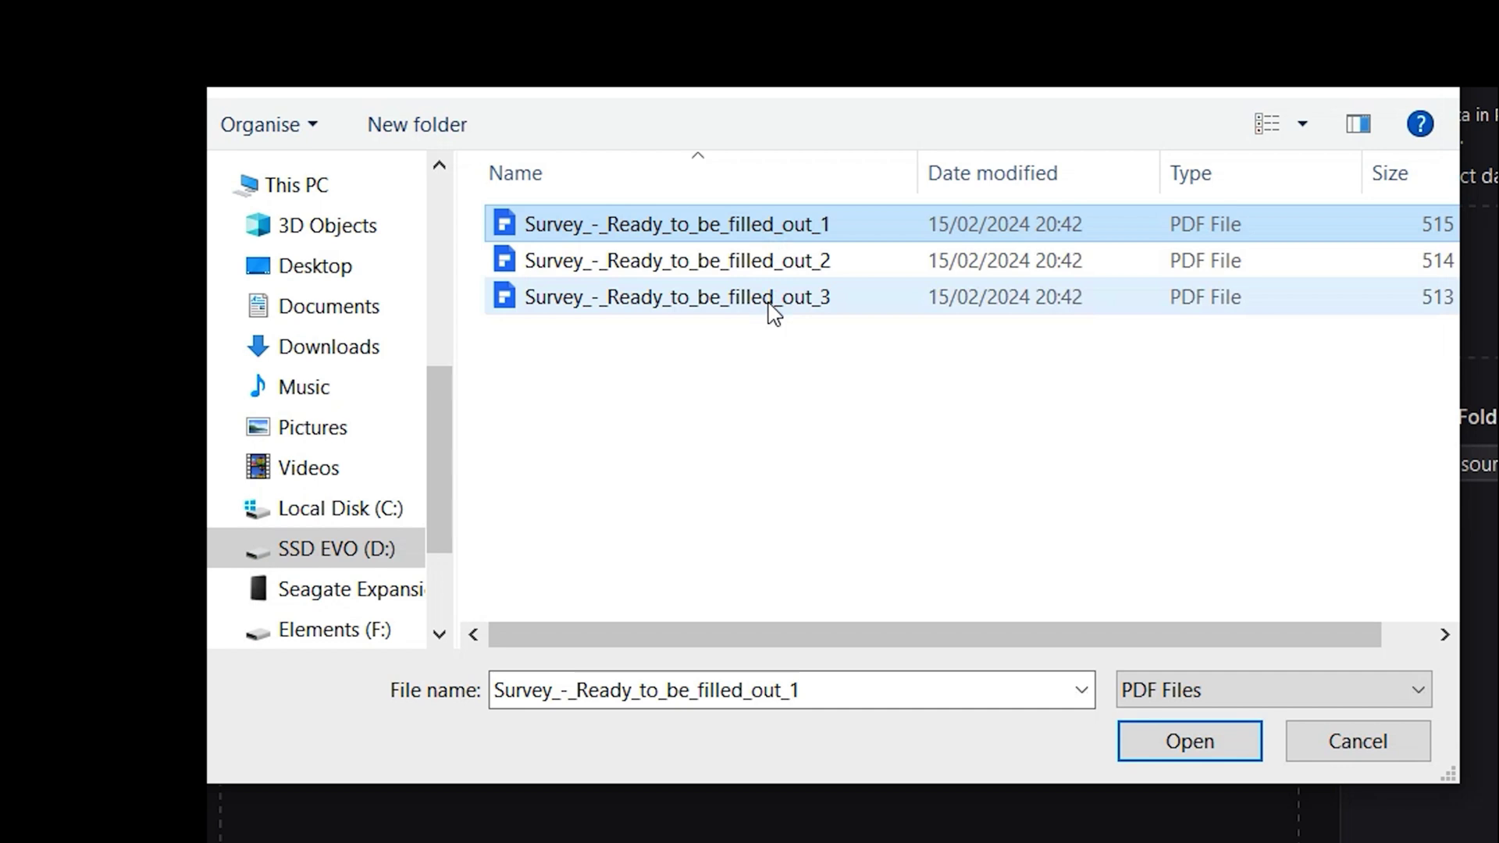
shift+click(772, 302)
click(1246, 755)
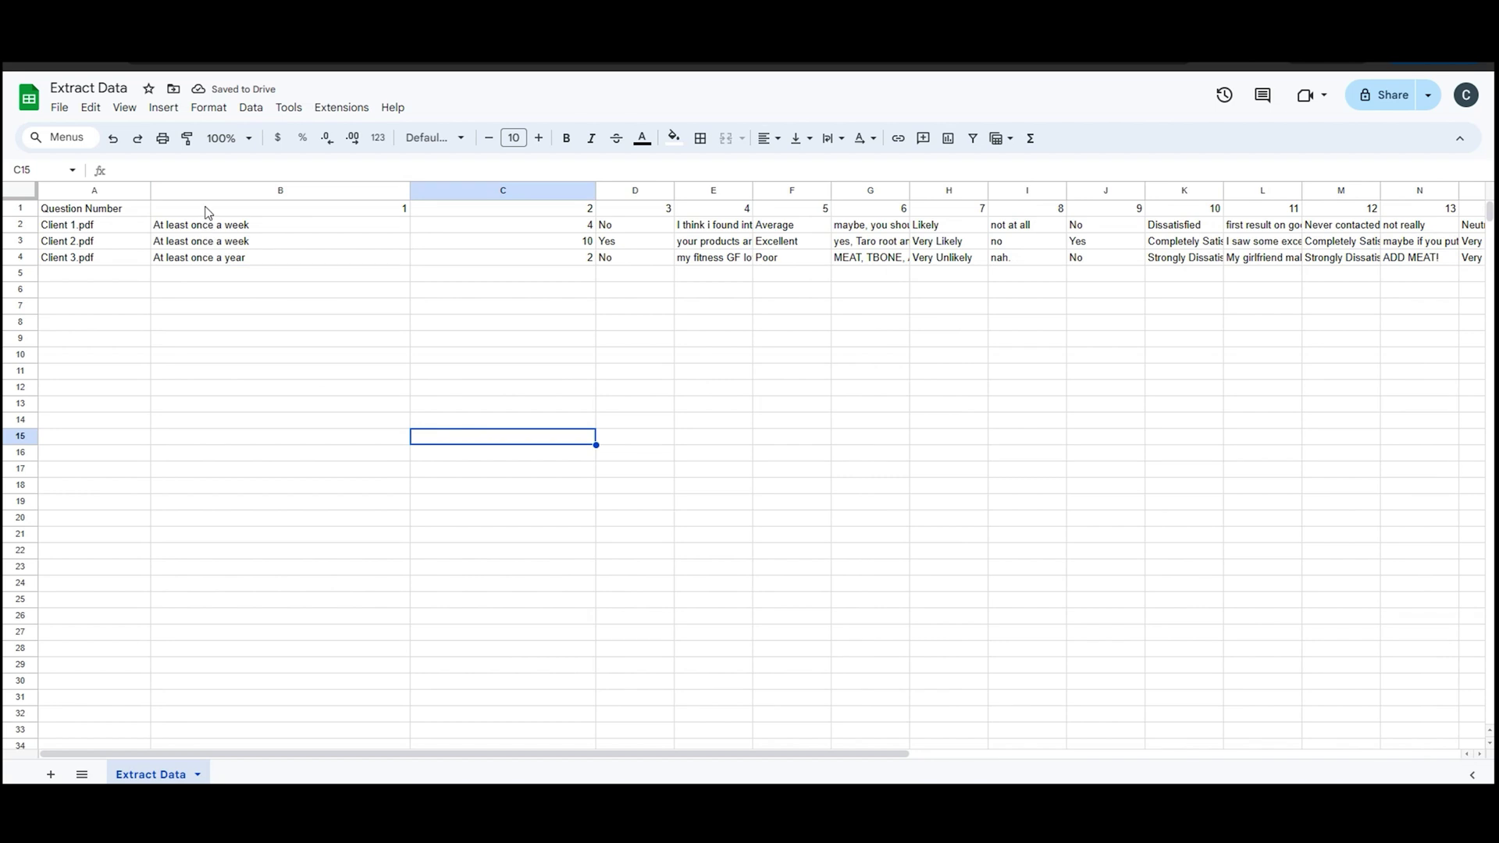
Insert an empty row above the survey data in Google Sheets.
drag(209, 209, 247, 285)
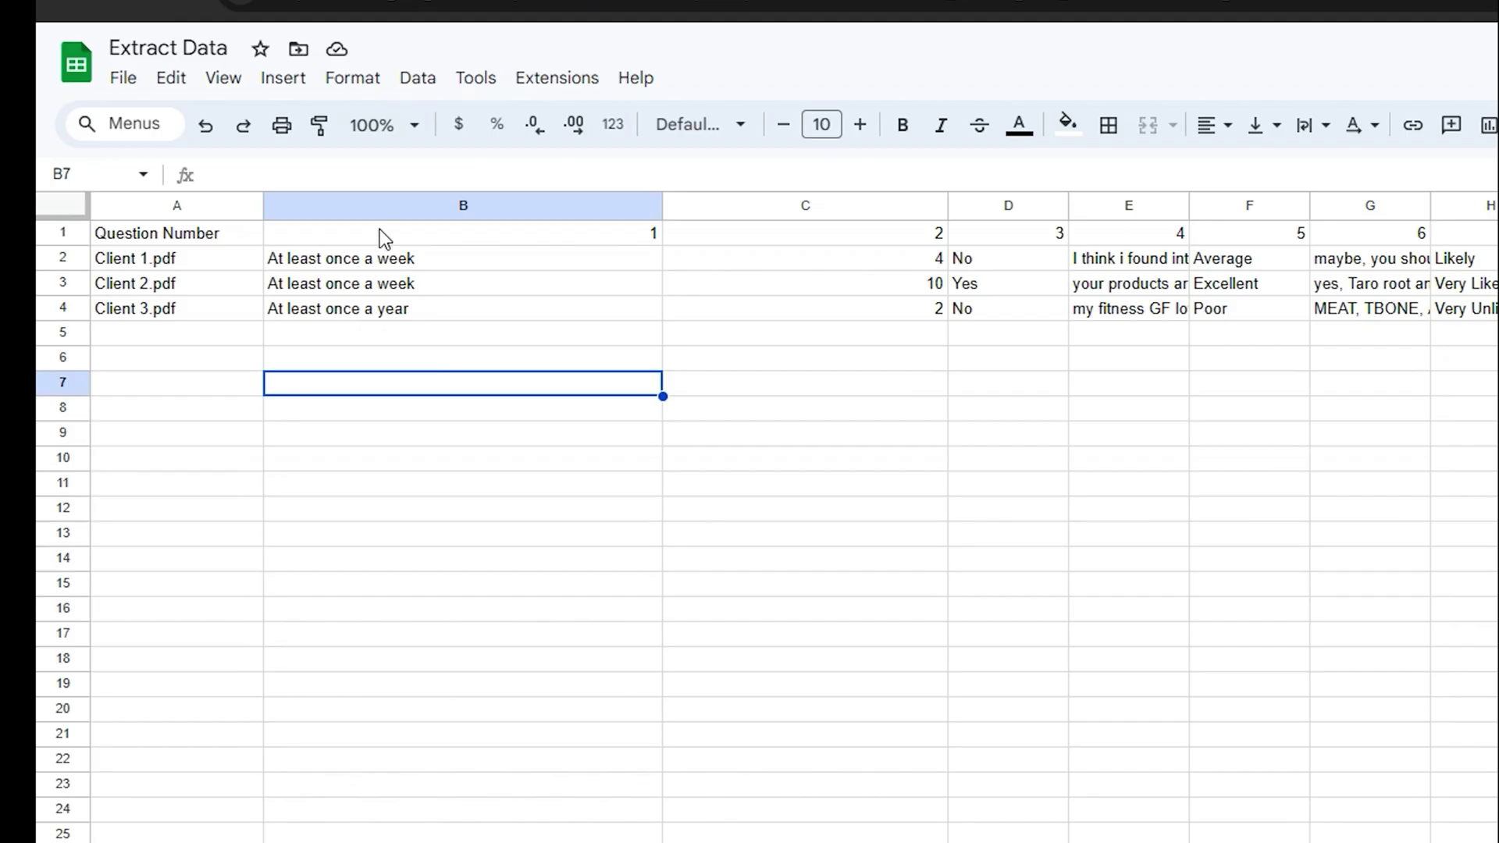
right_click(380, 230)
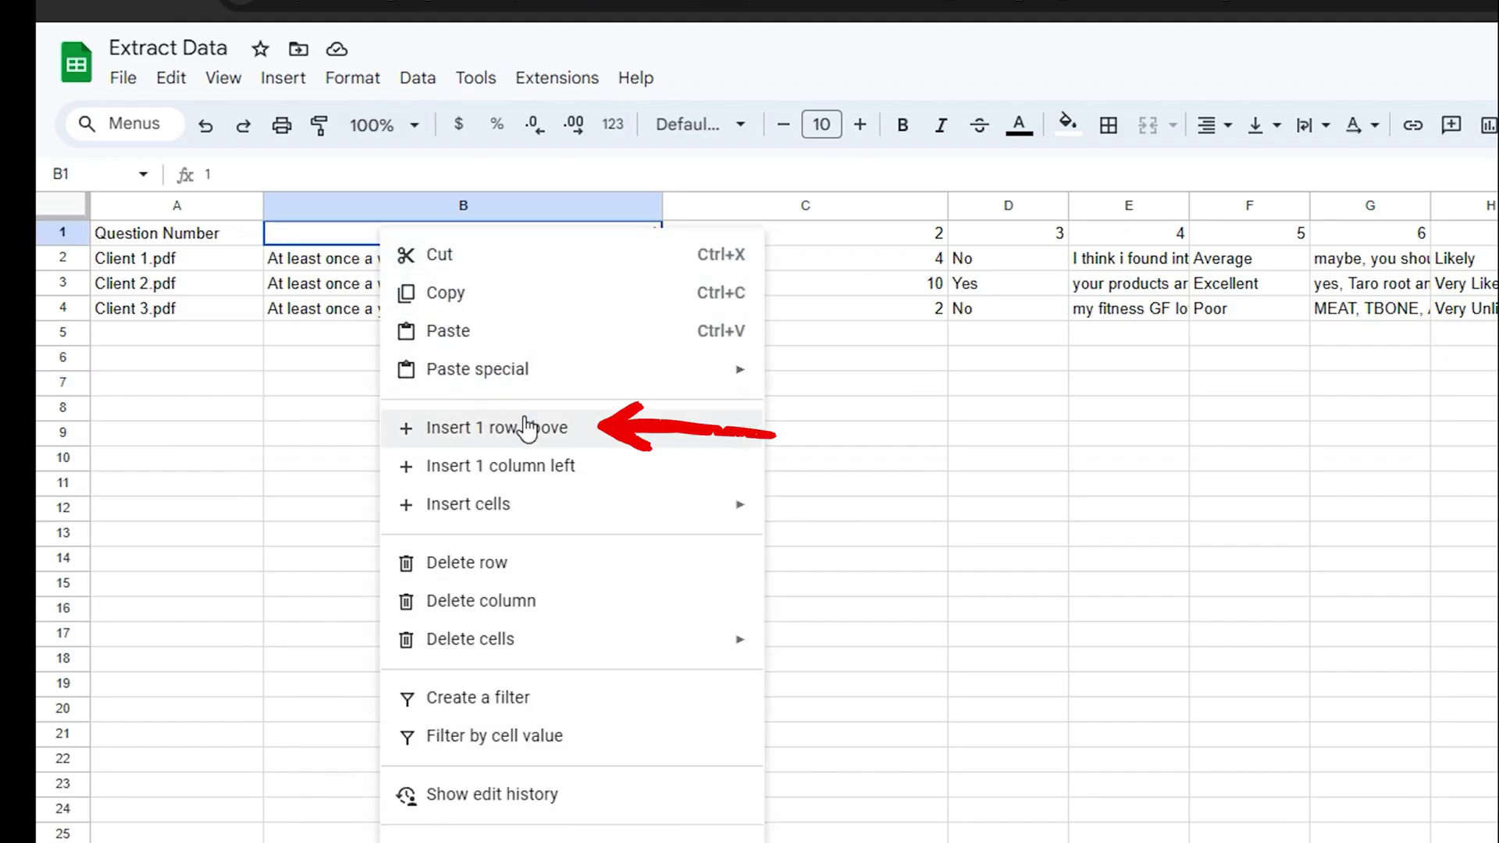
click(600, 438)
Label A1 'Question' and set B1 to 'How often do you purchase from our online store?'.
click(175, 233)
text(Question Number)
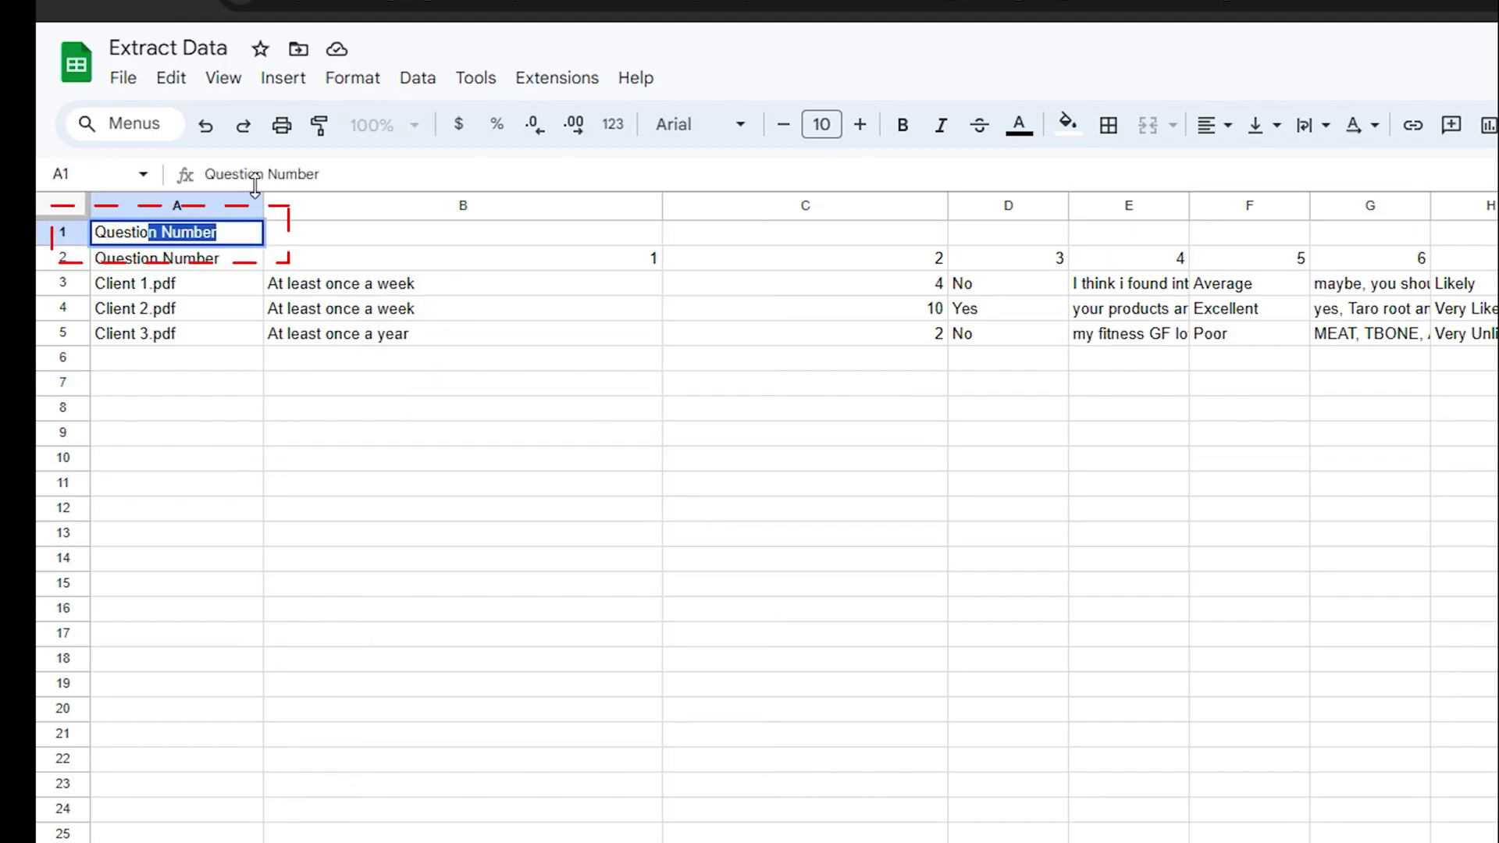
key(Return)
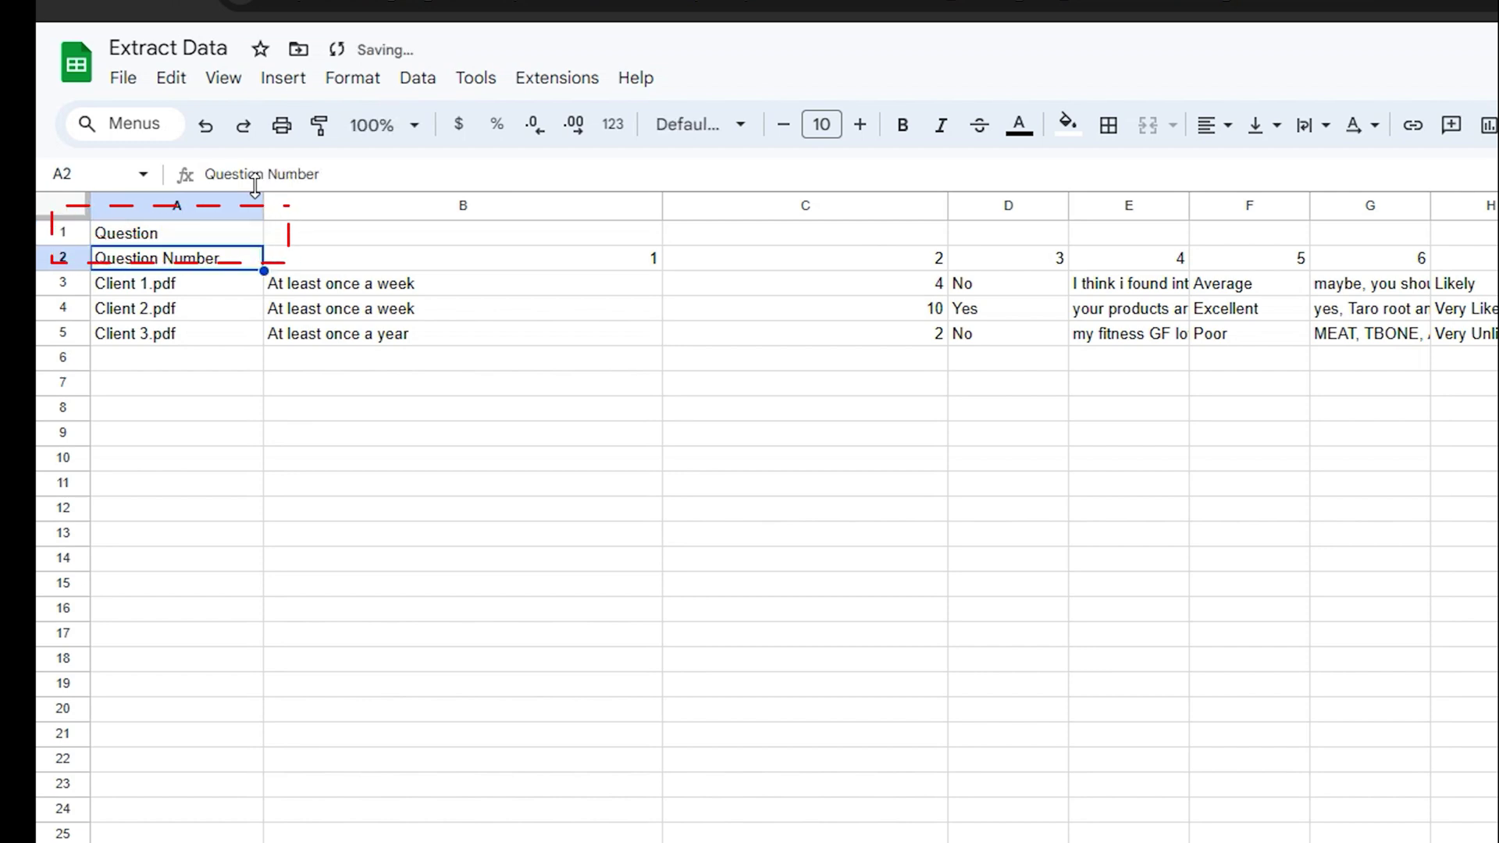
double_click(418, 236)
text(How often)
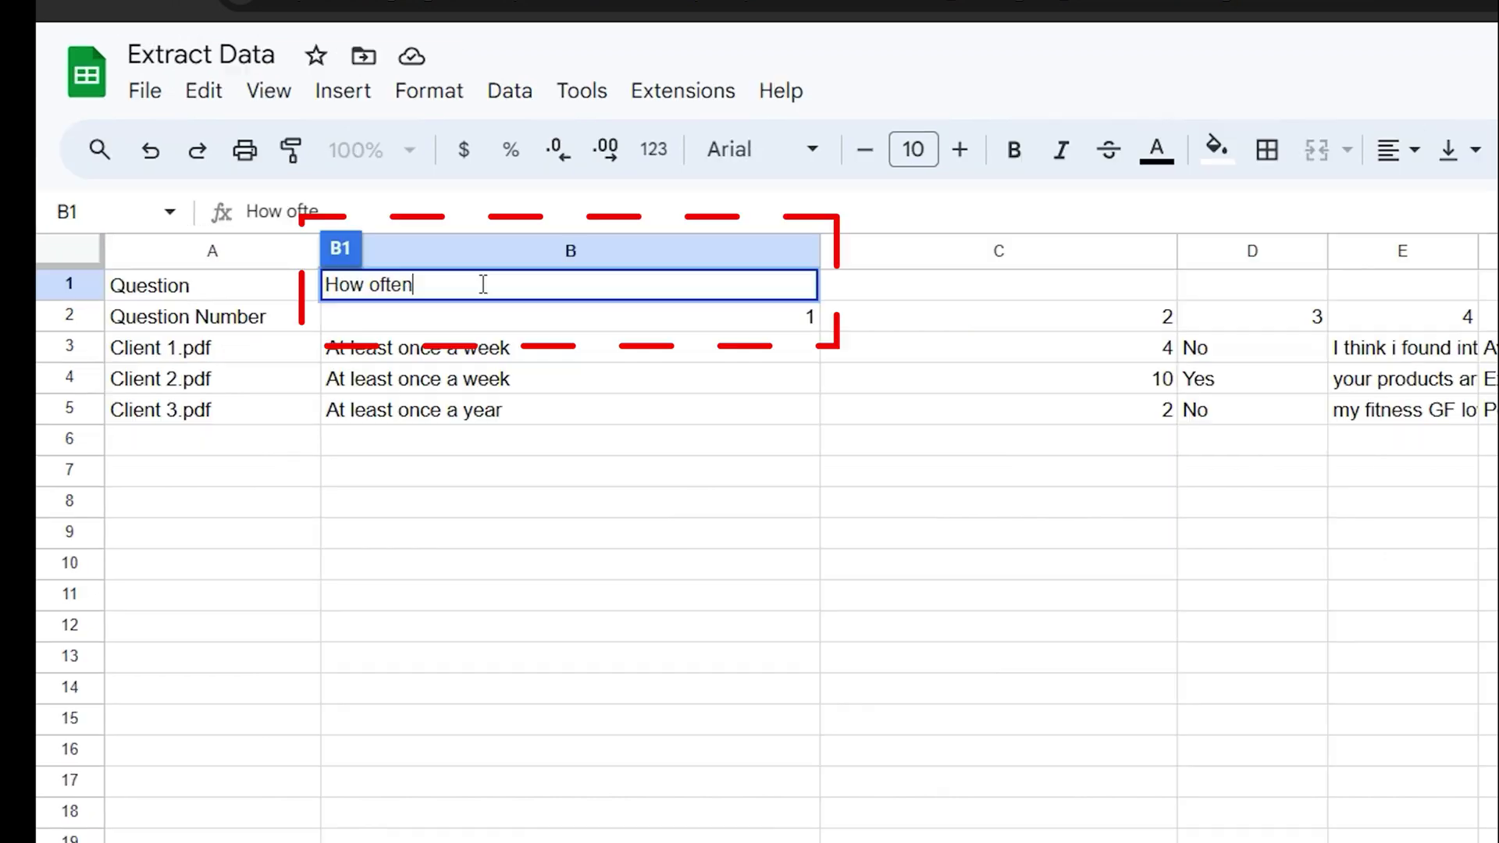
text( do you purcahs)
key(BackSpace)
key(BackSpace)
key(BackSpace)
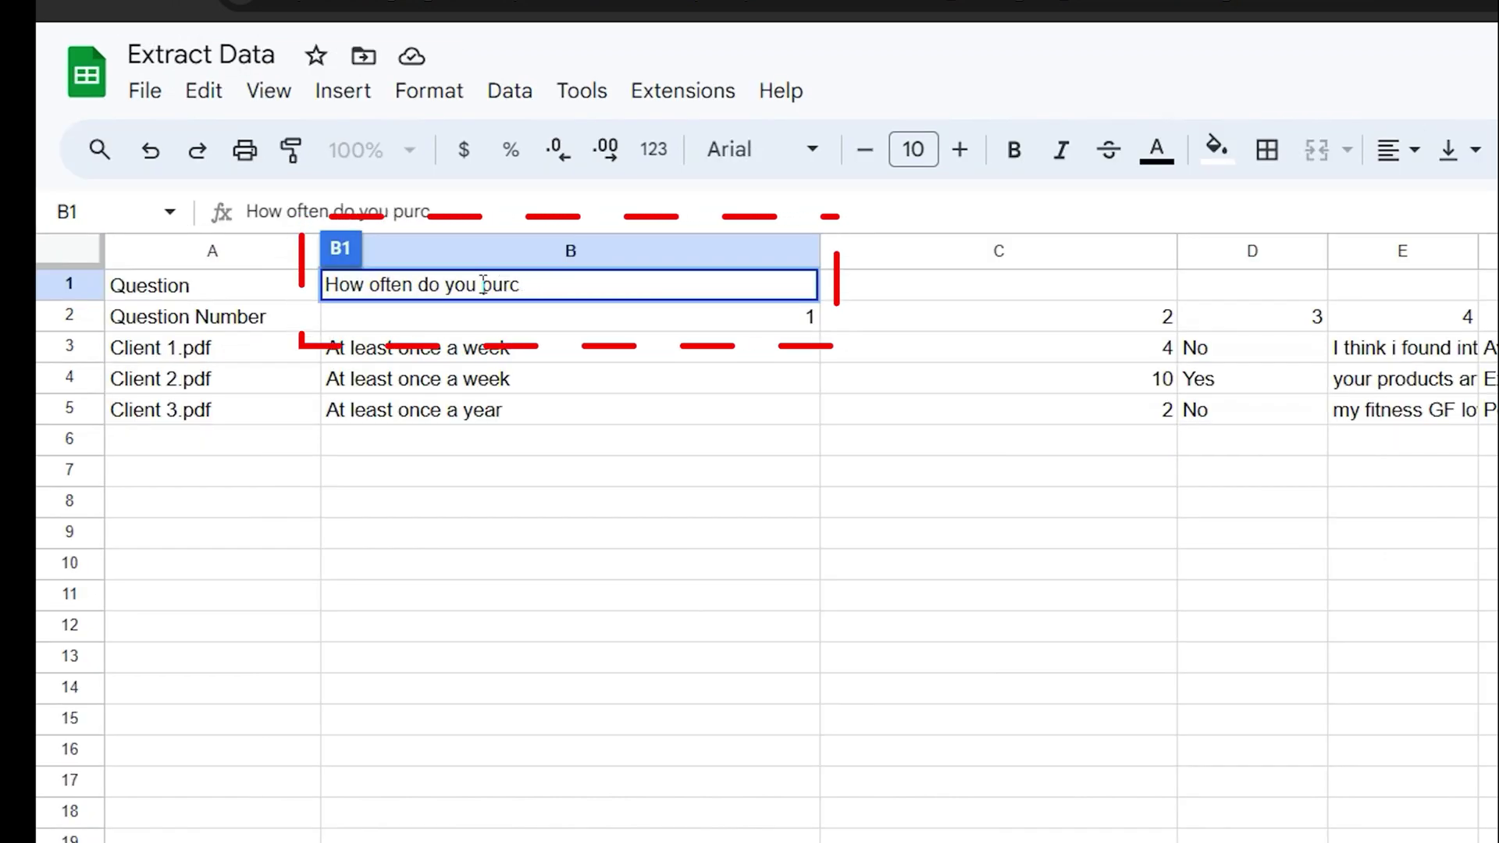
text(hase from our online store?)
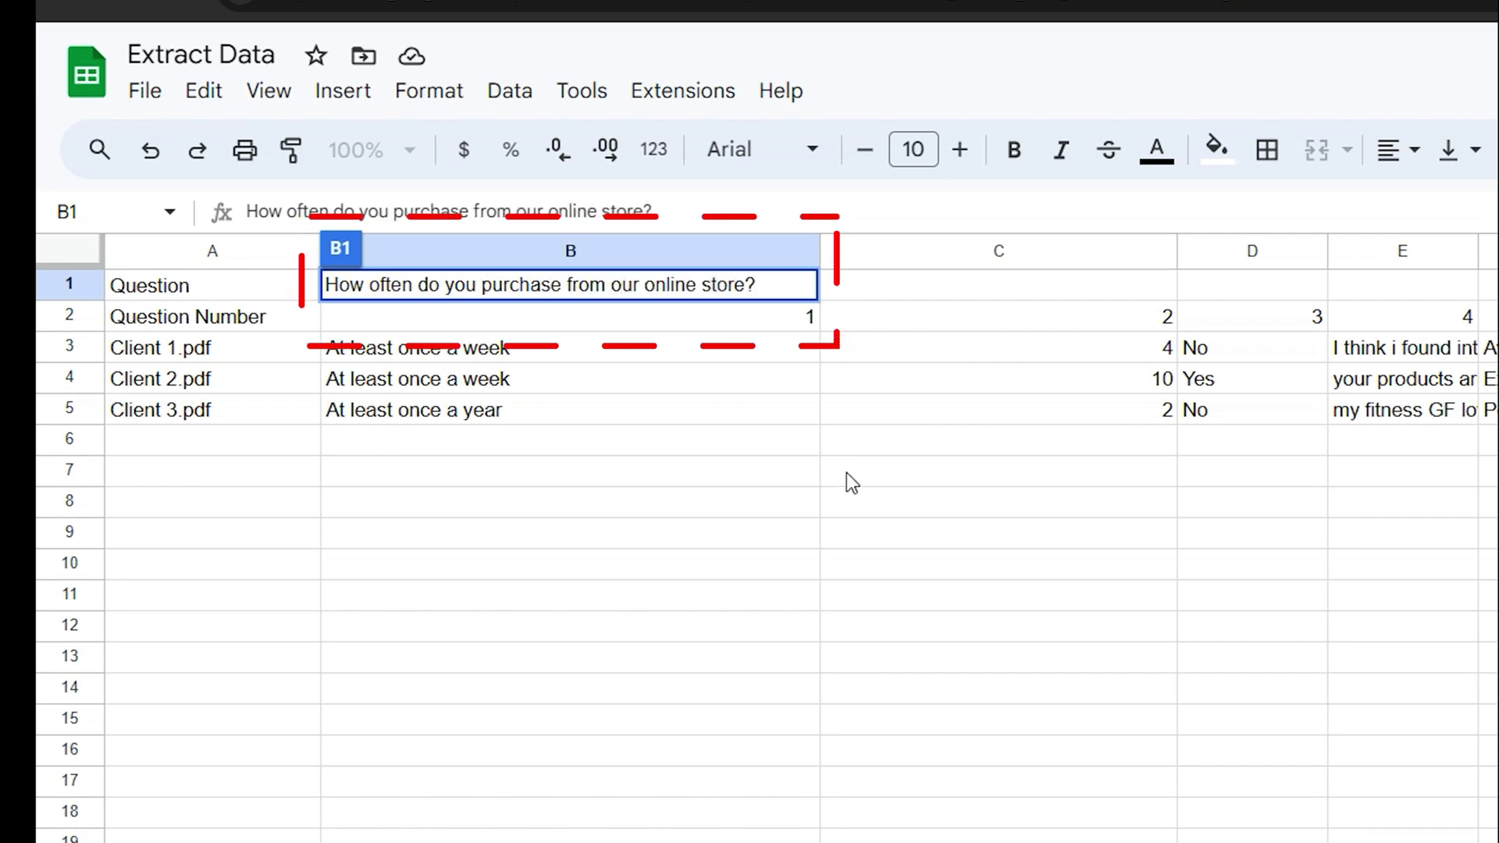
Fill the client response rows light orange.
click(1216, 149)
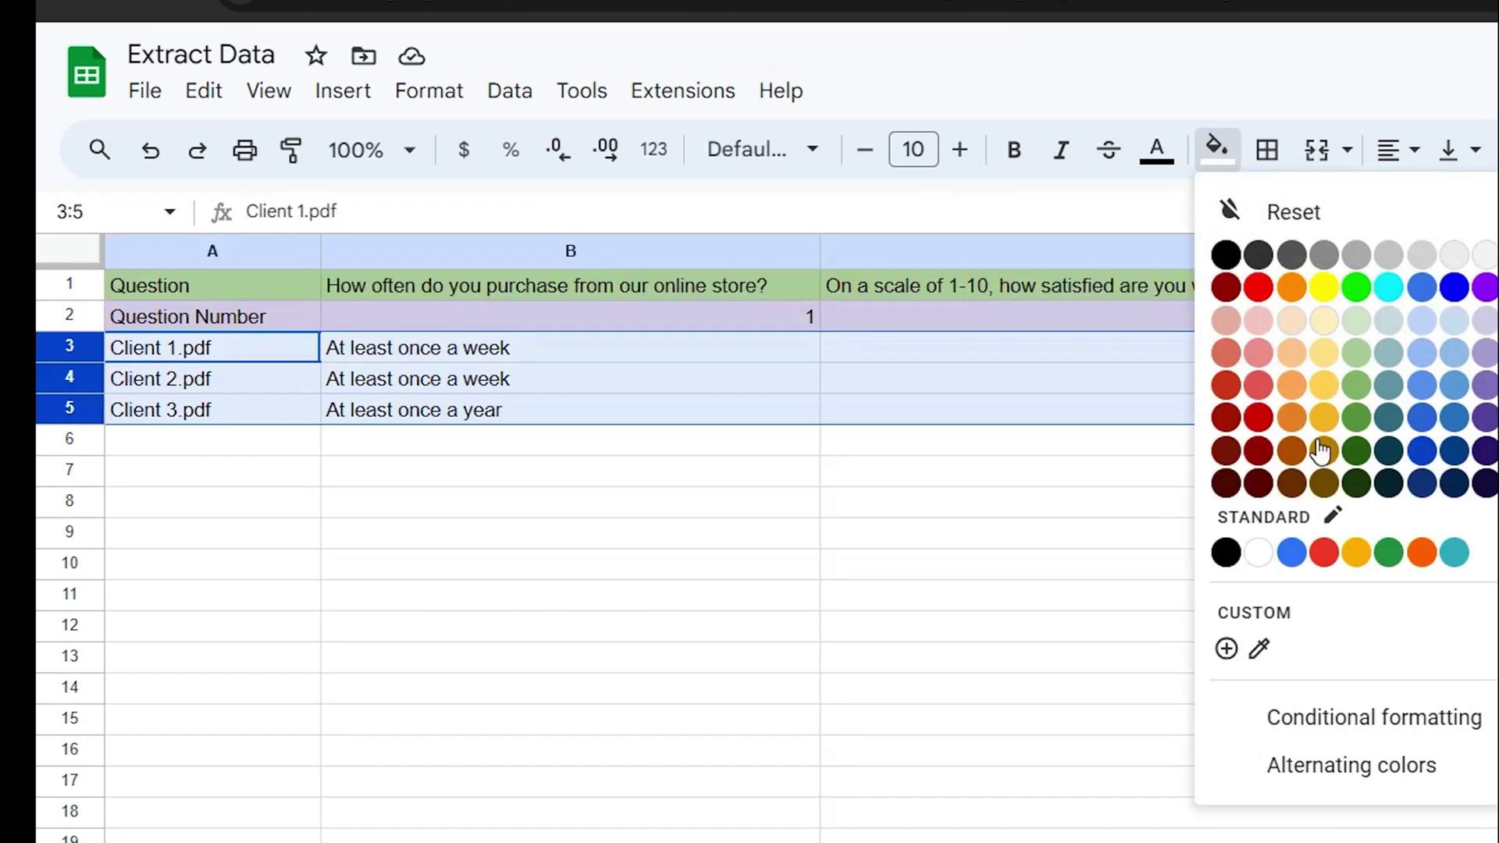
click(1298, 354)
click(1180, 627)
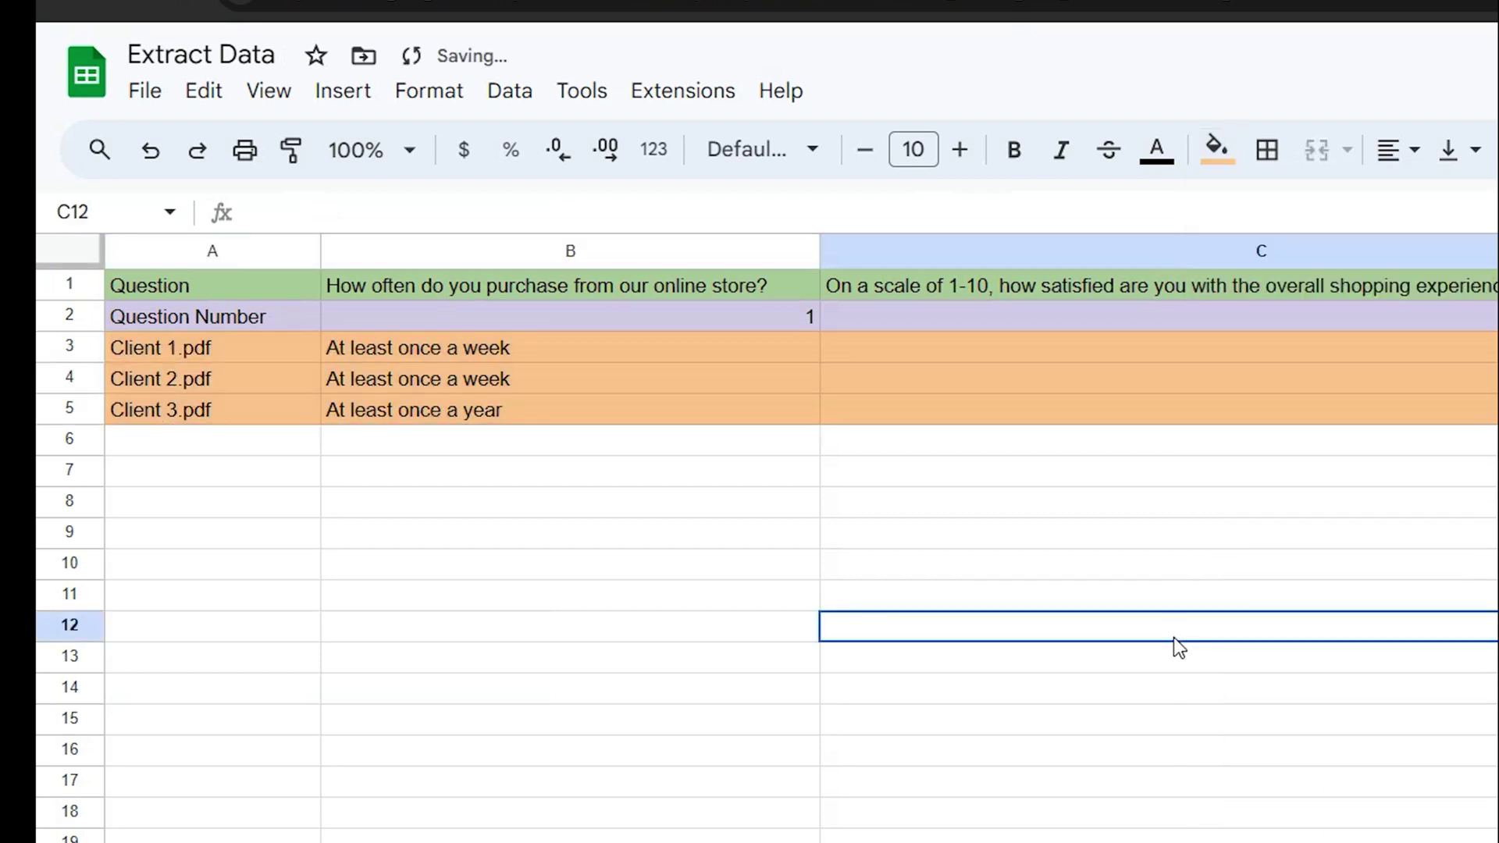